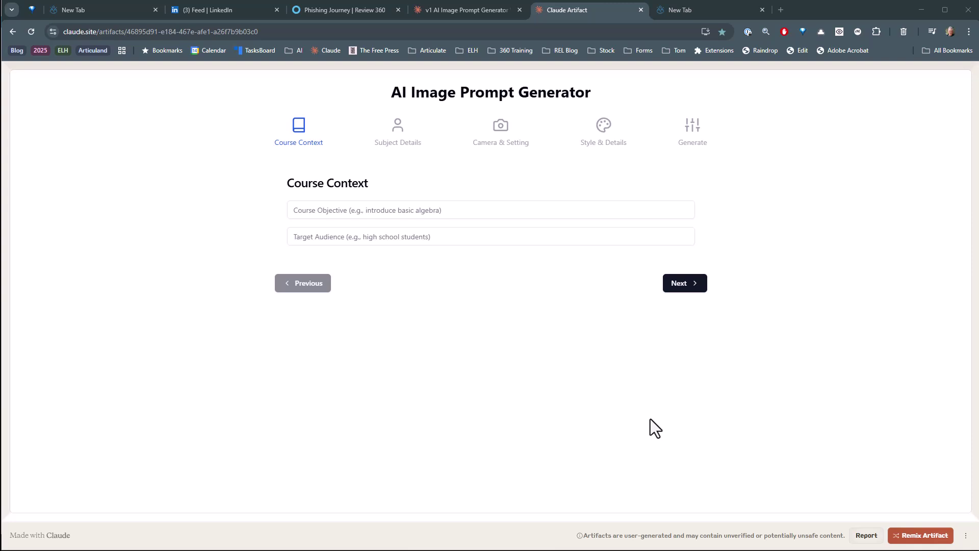
Review the chat that built the generator, then return to the full-page prompt generator.
{"action": "left_click", "coordinate": [471, 10]}
{"action": "left_click", "coordinate": [600, 250]}
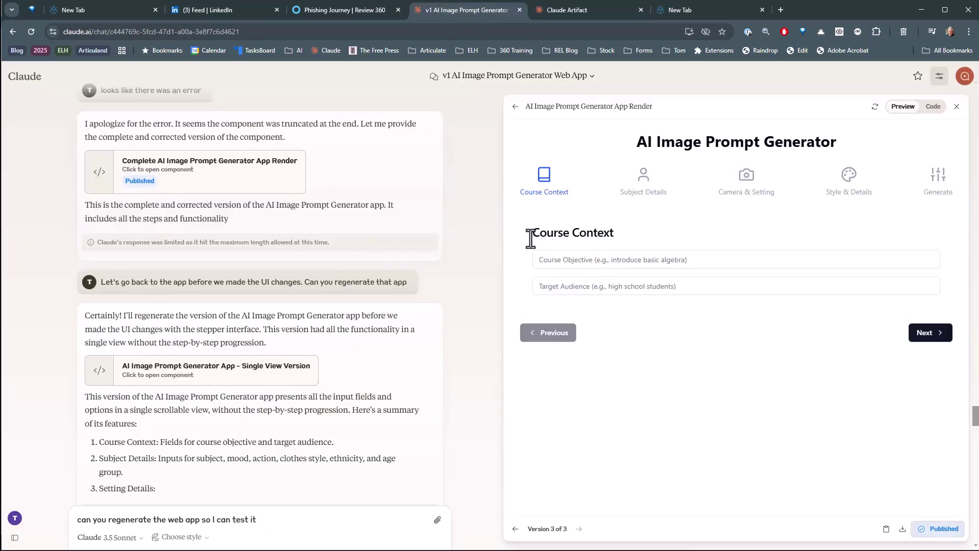
{"action": "scroll", "coordinate": [262, 146], "scroll_direction": "down", "scroll_amount": 2}
{"action": "scroll", "coordinate": [243, 175], "scroll_direction": "up", "scroll_amount": 4}
{"action": "scroll", "coordinate": [253, 163], "scroll_direction": "up", "scroll_amount": 15}
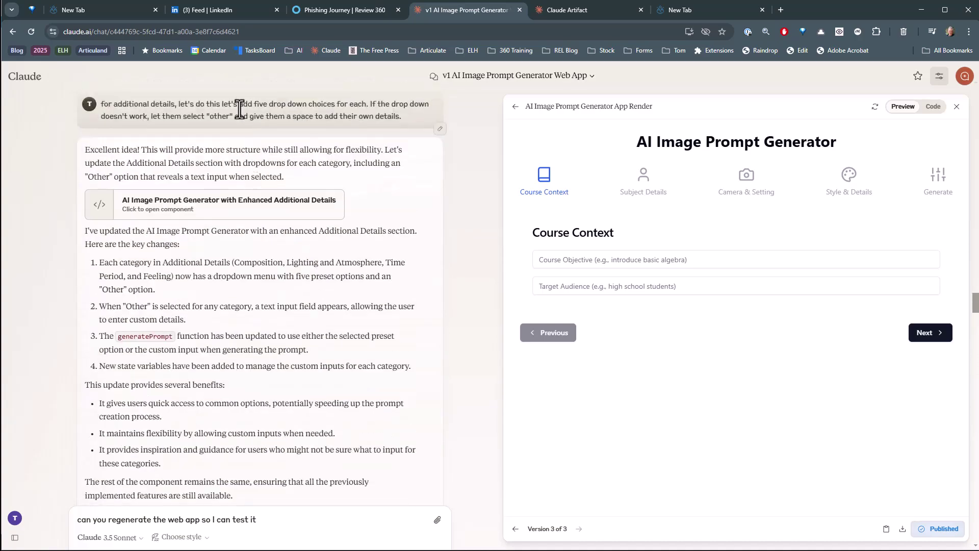
{"action": "scroll", "coordinate": [266, 238], "scroll_direction": "down", "scroll_amount": 5}
{"action": "scroll", "coordinate": [266, 238], "scroll_direction": "down", "scroll_amount": 10}
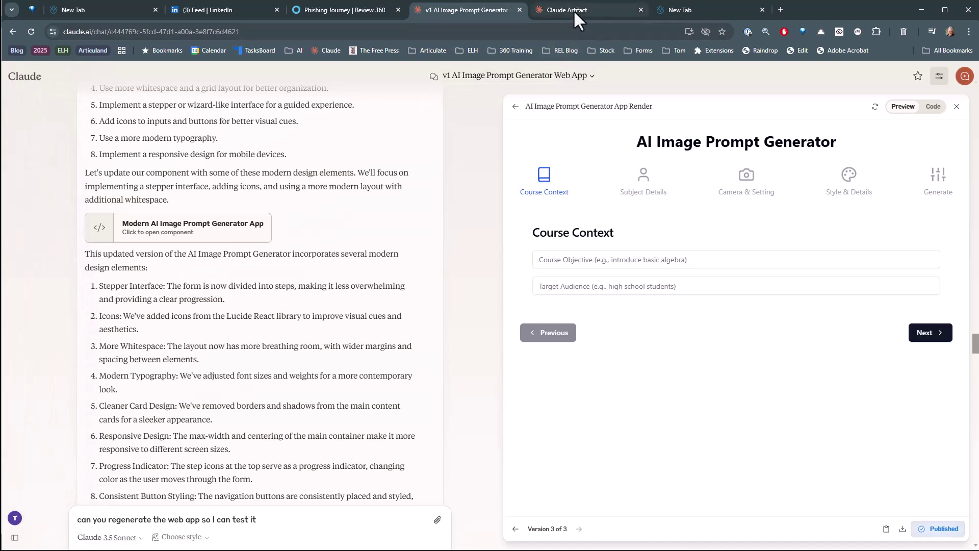
{"action": "left_click", "coordinate": [573, 11]}
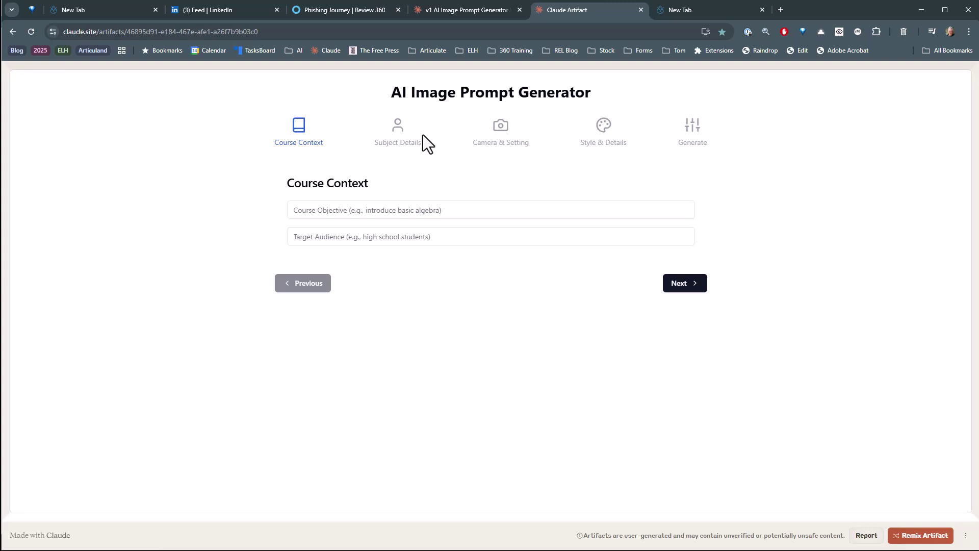
Enter 'Highschool Safety Program' as Course Objective and 'Highschool students' as Target Audience.
{"action": "left_click", "coordinate": [445, 209]}
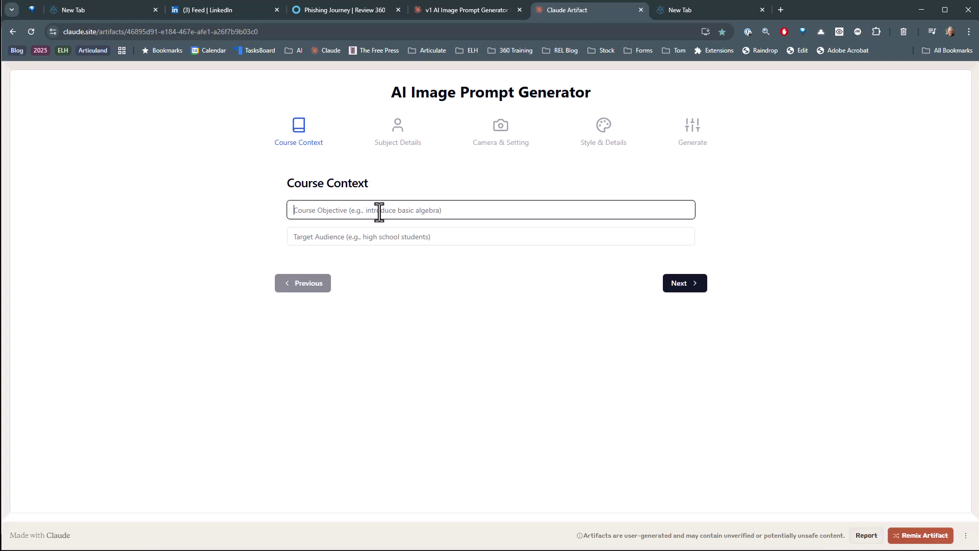
{"action": "type", "text": "Highsc"}
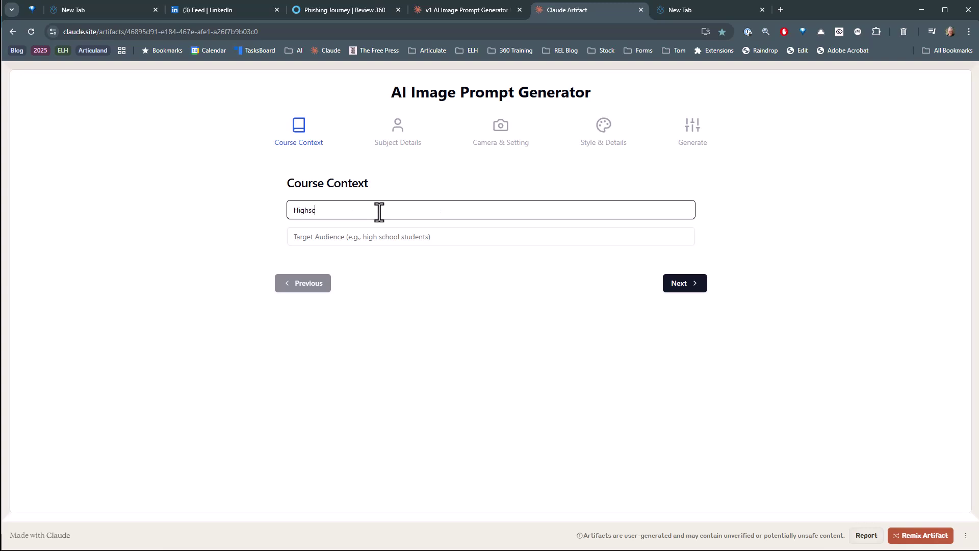
{"action": "type", "text": "hool Safety Program"}
{"action": "left_click", "coordinate": [346, 238]}
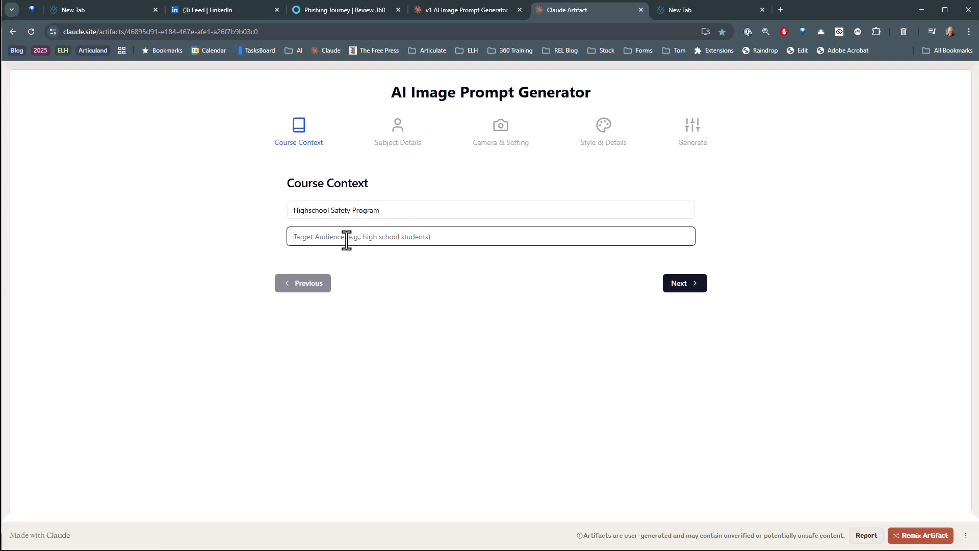
{"action": "type", "text": "Highschool stfu"}
{"action": "key", "text": "BackSpace"}
{"action": "key", "text": "BackSpace"}
{"action": "type", "text": "udents"}
Describe the subject as an angry student arguing with another student.
{"action": "left_click", "coordinate": [689, 285]}
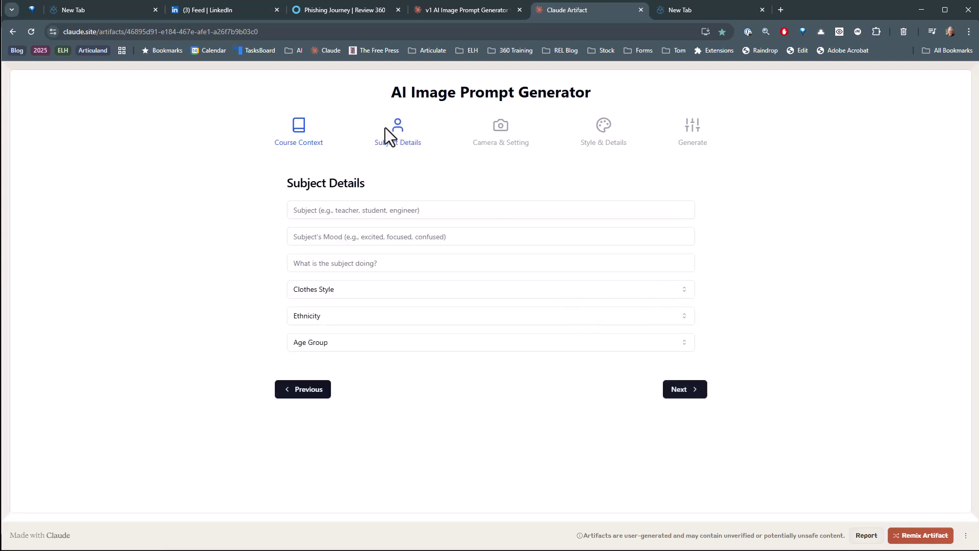
{"action": "left_click", "coordinate": [371, 209]}
{"action": "type", "text": "stduent"}
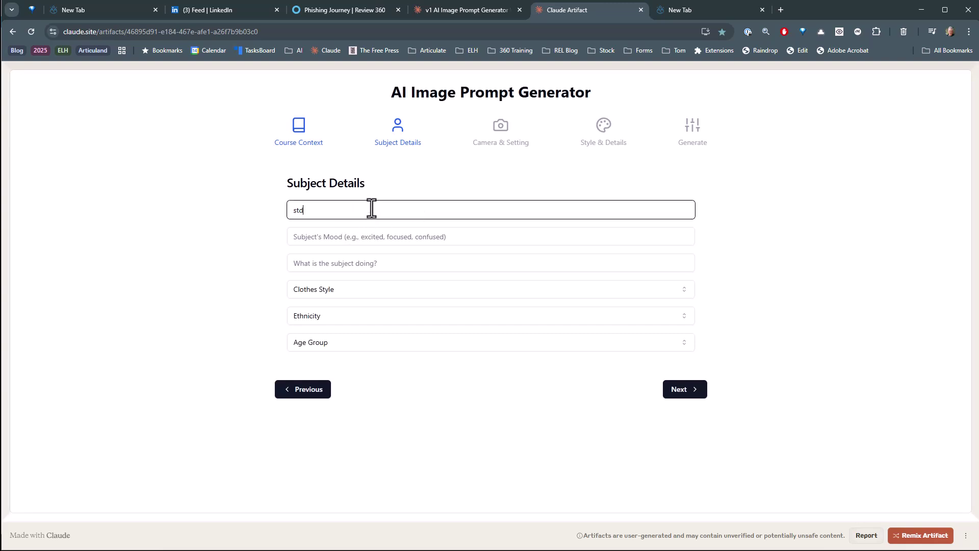
{"action": "key", "text": "BackSpace"}
{"action": "key", "text": "BackSpace"}
{"action": "type", "text": "udent"}
{"action": "left_click", "coordinate": [432, 235]}
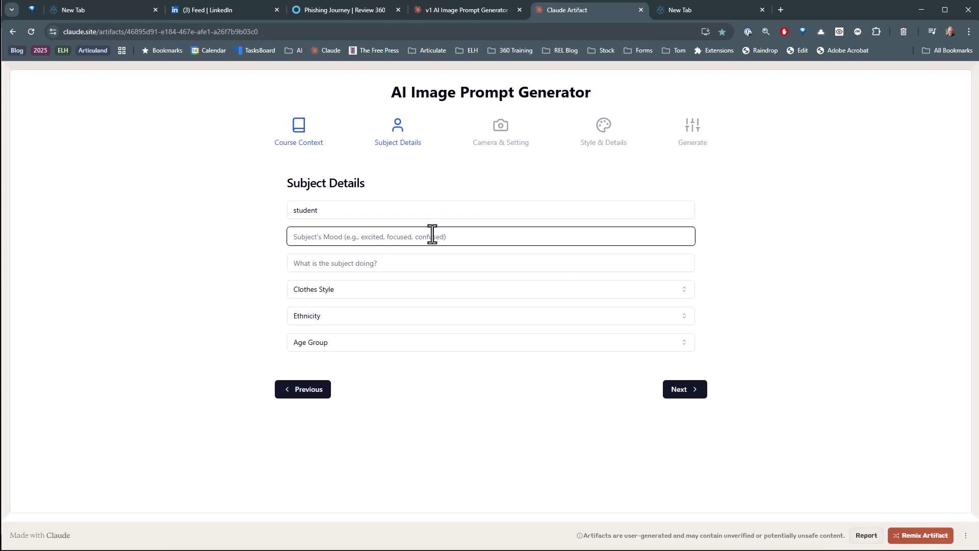
{"action": "type", "text": "scared"}
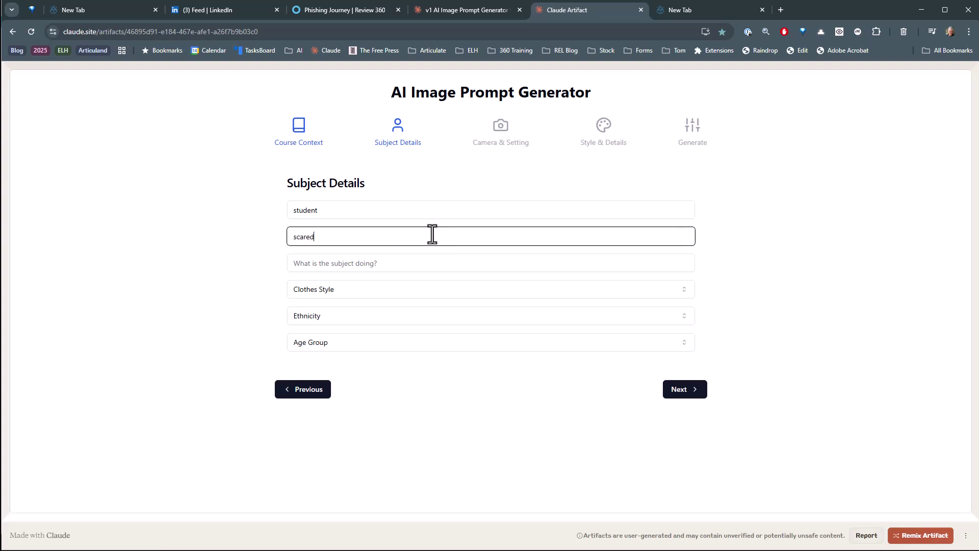
{"action": "key", "text": "BackSpace"}
{"action": "key", "text": "BackSpace"}
{"action": "key", "text": "BackSpace"}
{"action": "key", "text": "BackSpace"}
{"action": "type", "text": "a"}
{"action": "left_click", "coordinate": [355, 263]}
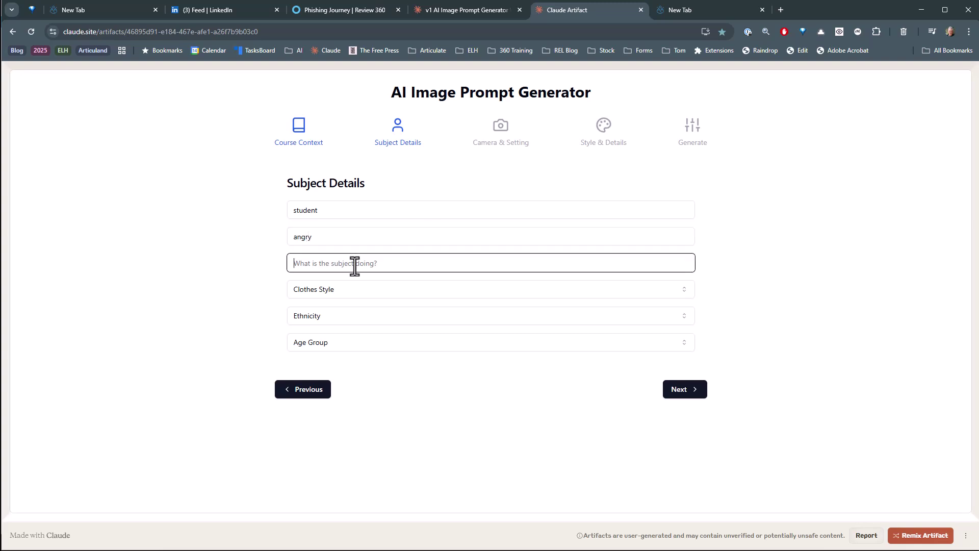
{"action": "type", "text": "arguing with another student"}
Choose Casual clothes, Pacific Islander ethnicity and Teenager (13-19) age group, then continue.
{"action": "left_click", "coordinate": [356, 289]}
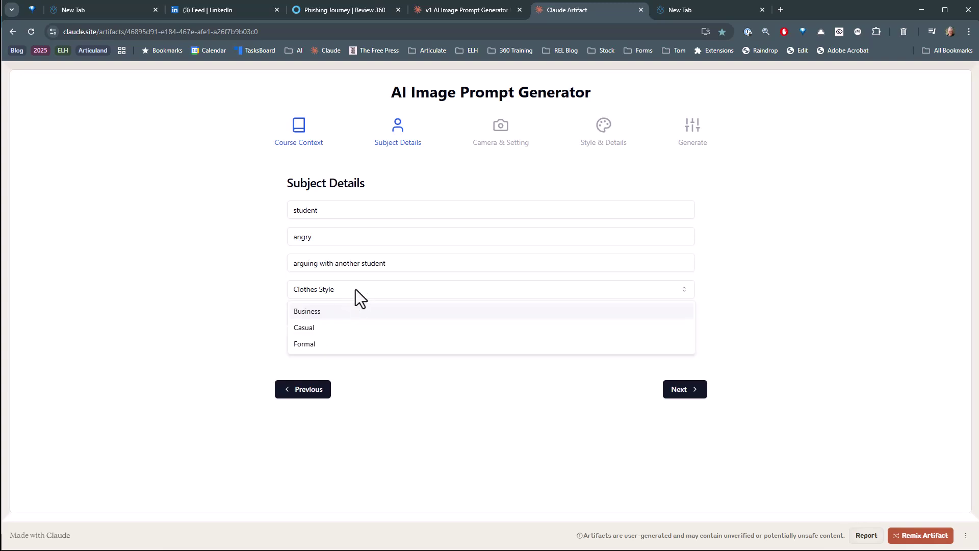
{"action": "left_click", "coordinate": [318, 331]}
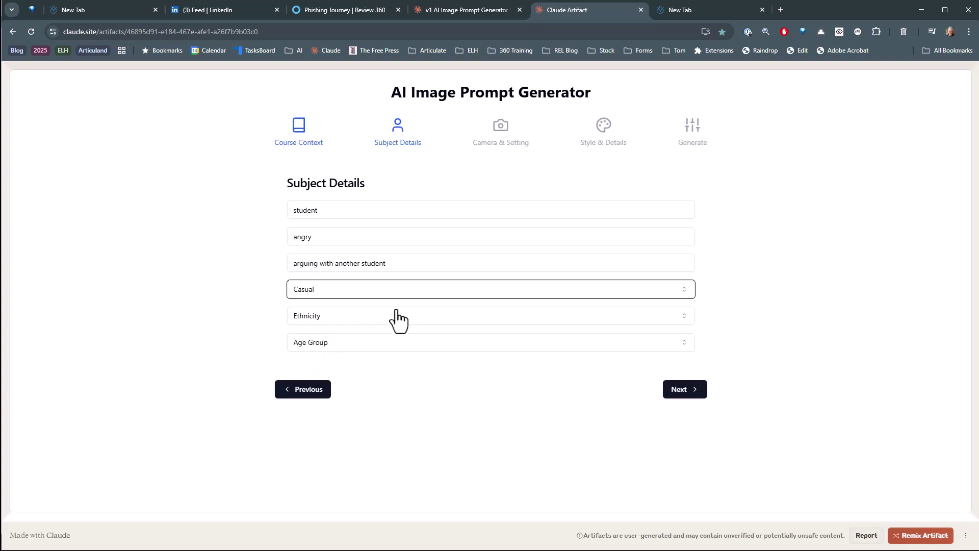
{"action": "left_click", "coordinate": [310, 318]}
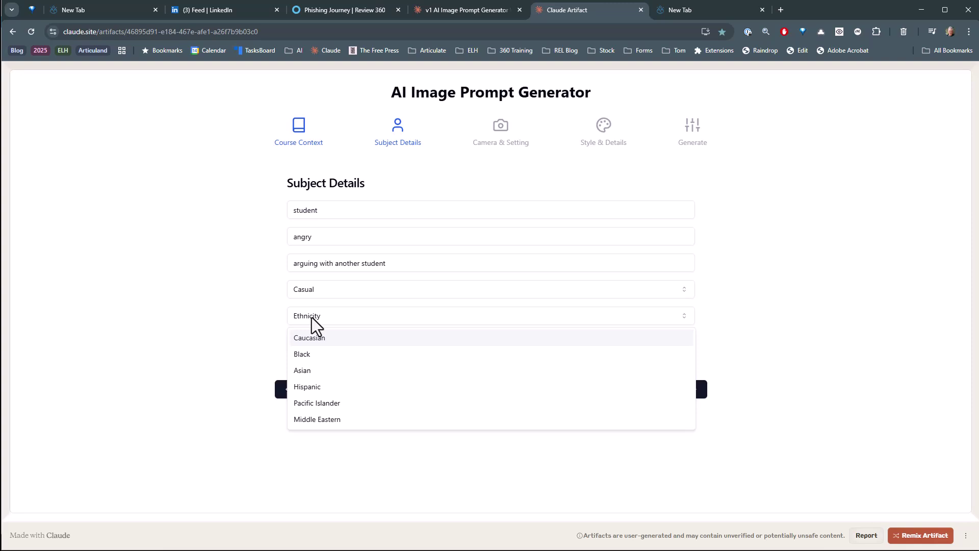
{"action": "left_click", "coordinate": [311, 403]}
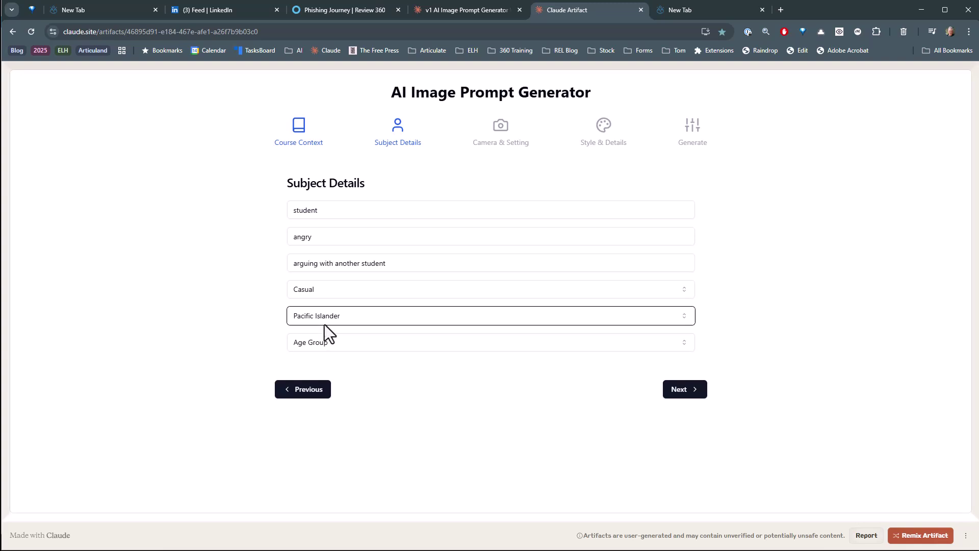
{"action": "left_click", "coordinate": [326, 347]}
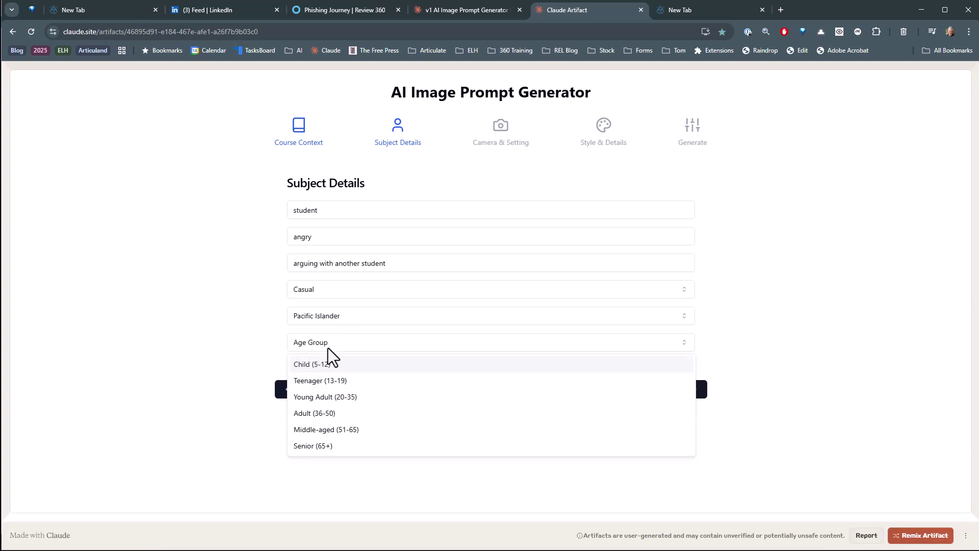
{"action": "left_click", "coordinate": [304, 383]}
{"action": "left_click", "coordinate": [683, 389]}
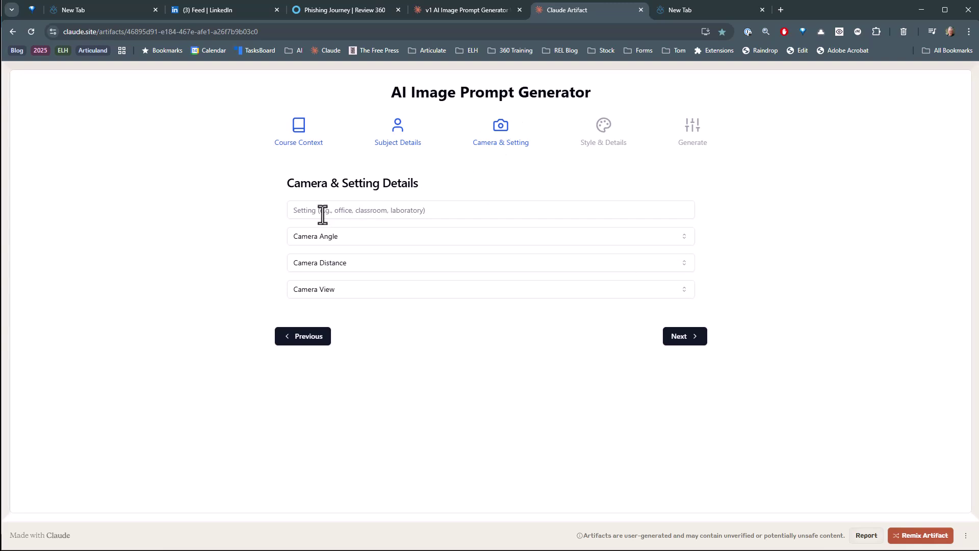
Set the setting to 'school hallway' with Dutch Angle, Close-Up and Three-Quarter View camera options.
{"action": "left_click", "coordinate": [350, 210]}
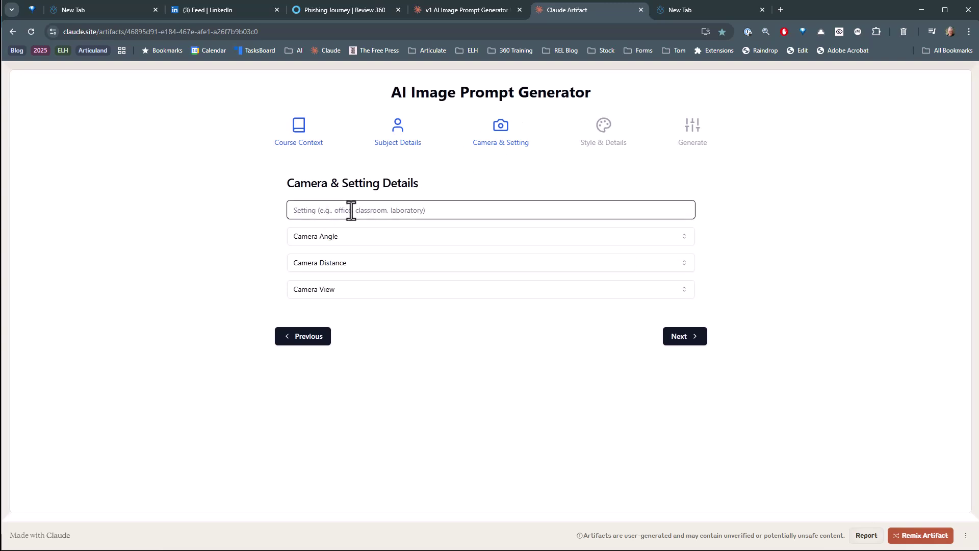
{"action": "type", "text": "school hallway"}
{"action": "left_click", "coordinate": [336, 240]}
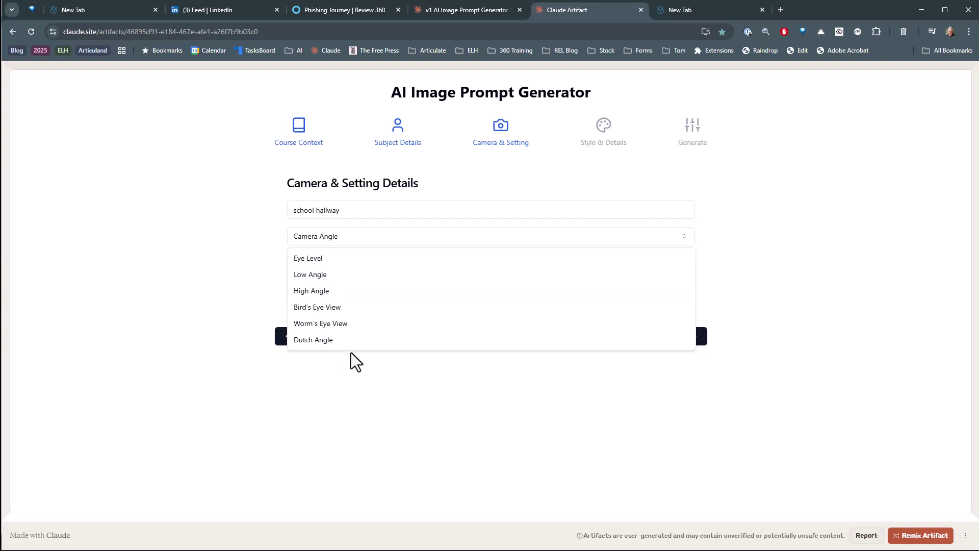
{"action": "left_click", "coordinate": [328, 340]}
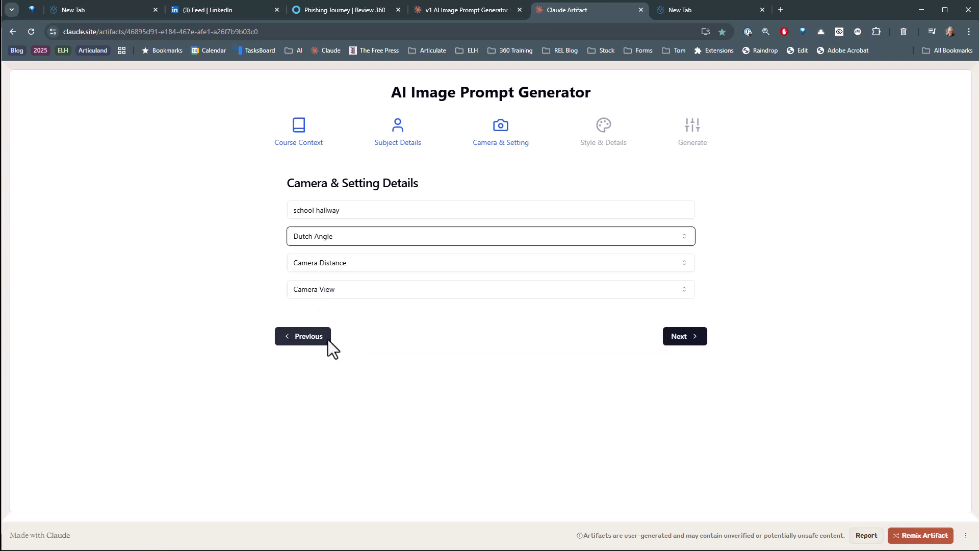
{"action": "left_click", "coordinate": [356, 262]}
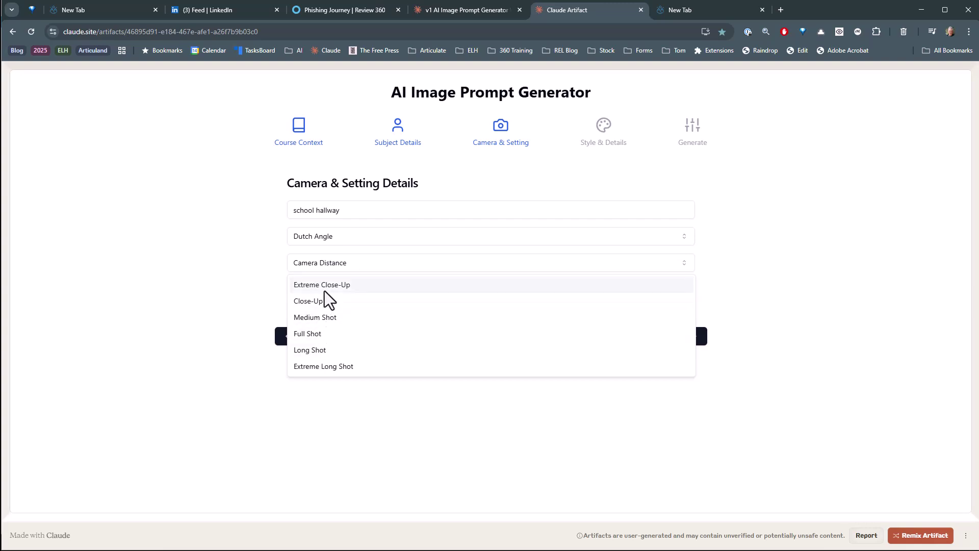
{"action": "left_click", "coordinate": [320, 305]}
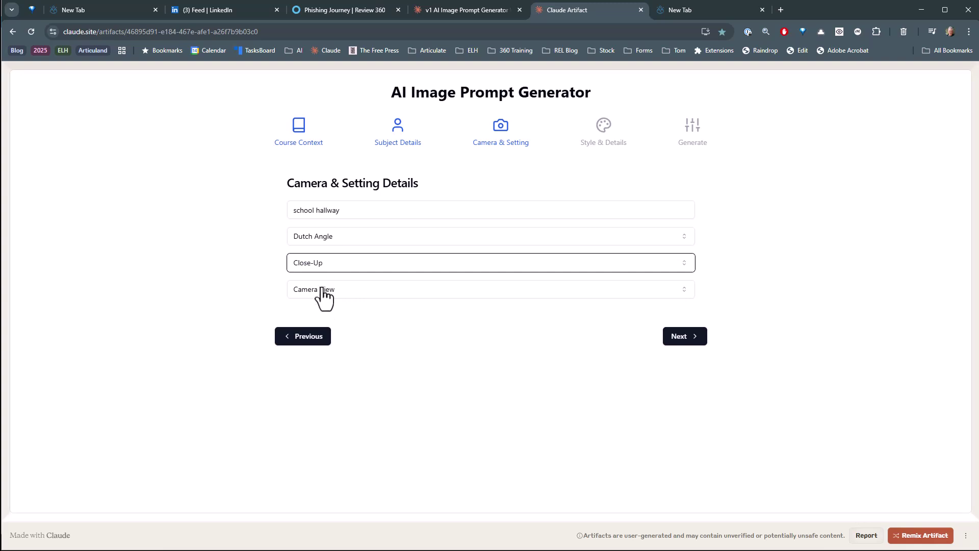
{"action": "left_click", "coordinate": [320, 291]}
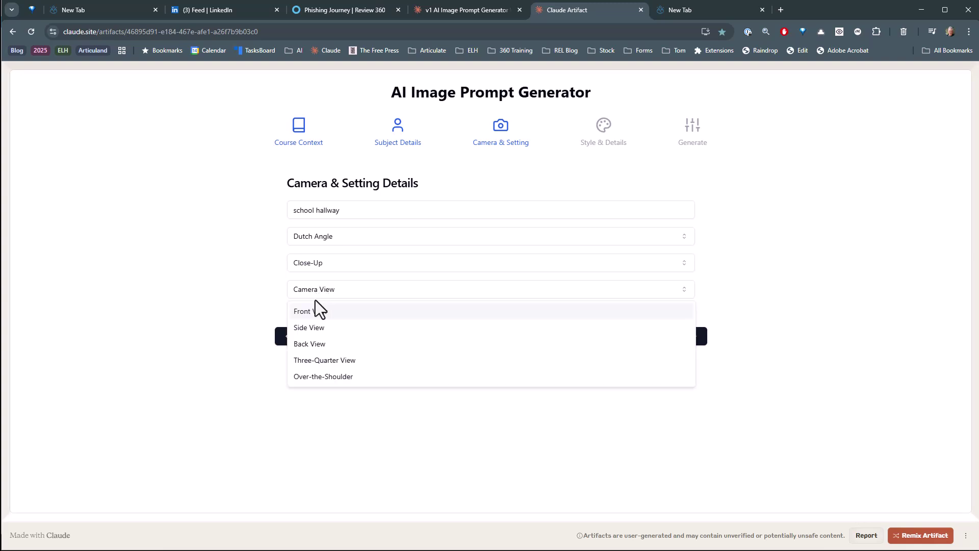
{"action": "left_click", "coordinate": [323, 363]}
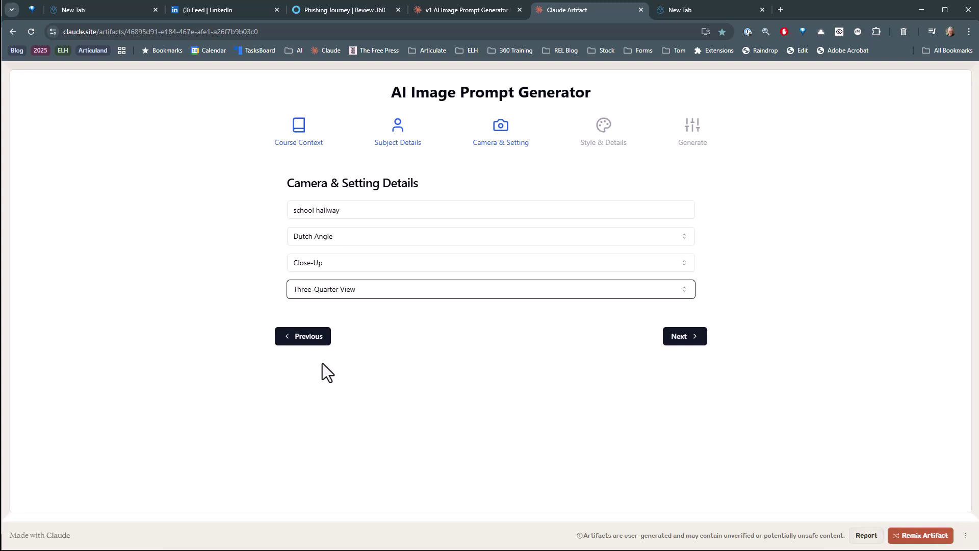
{"action": "left_click", "coordinate": [680, 340]}
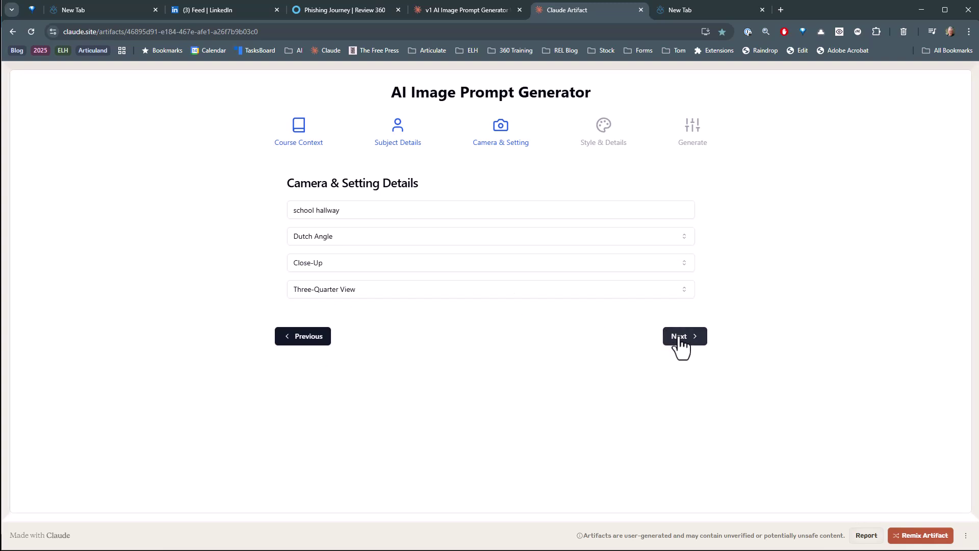
Choose Pop Art style, Rule of Thirds composition, Dark and Moody lighting, Modern Day and Energetic feeling.
{"action": "left_click", "coordinate": [321, 211]}
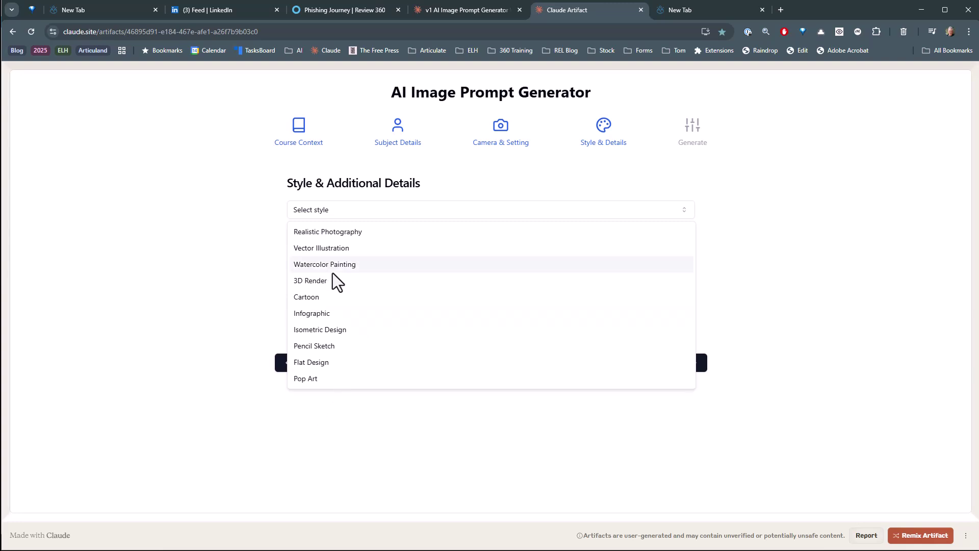
{"action": "left_click", "coordinate": [304, 379]}
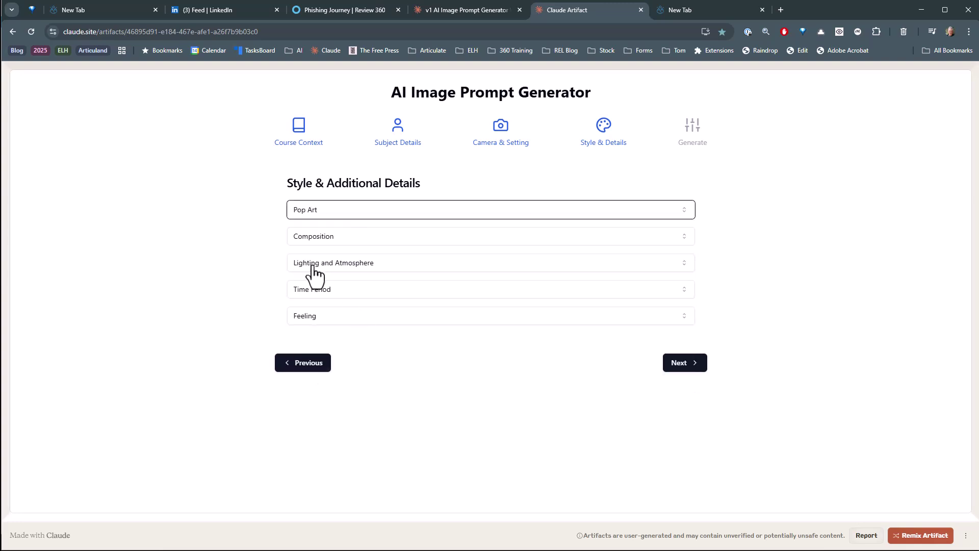
{"action": "left_click", "coordinate": [326, 237]}
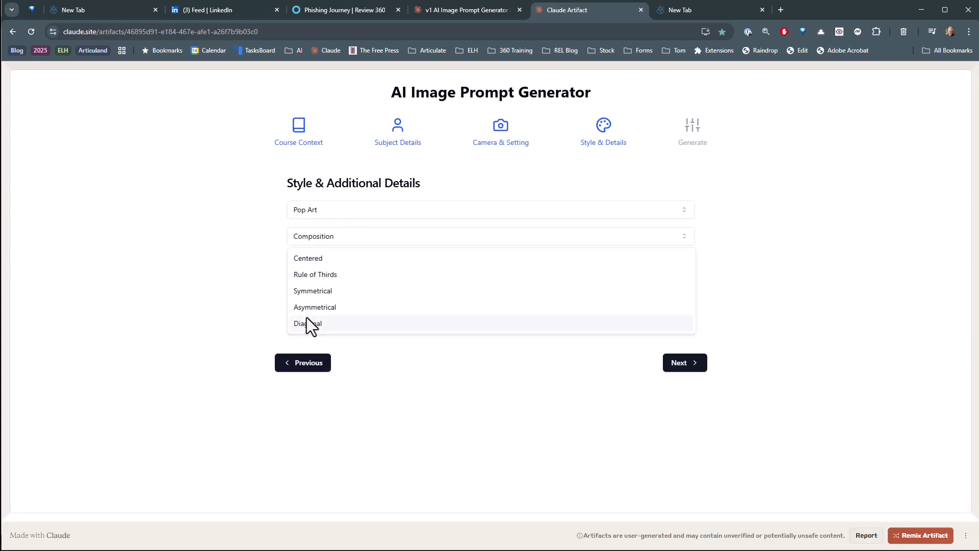
{"action": "left_click", "coordinate": [321, 274]}
{"action": "left_click", "coordinate": [337, 262]}
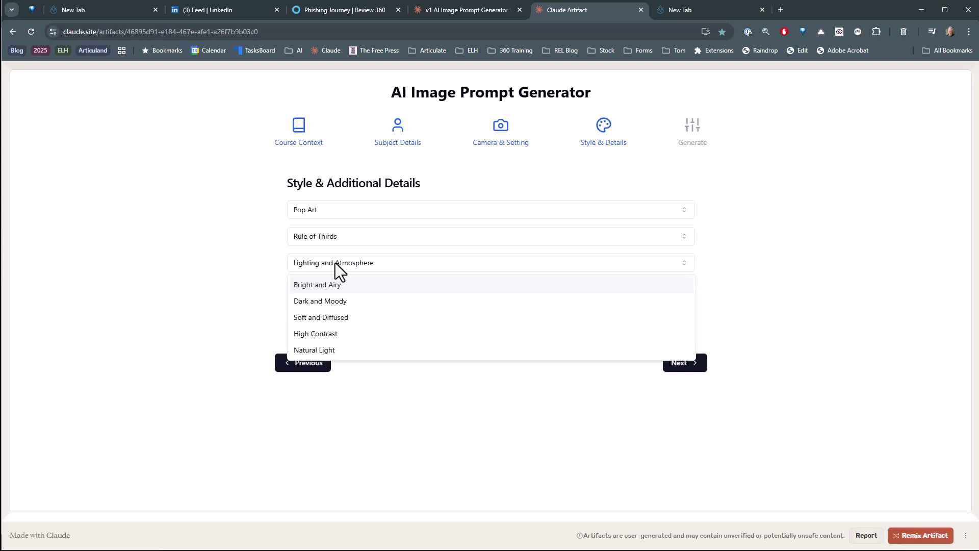
{"action": "left_click", "coordinate": [329, 302]}
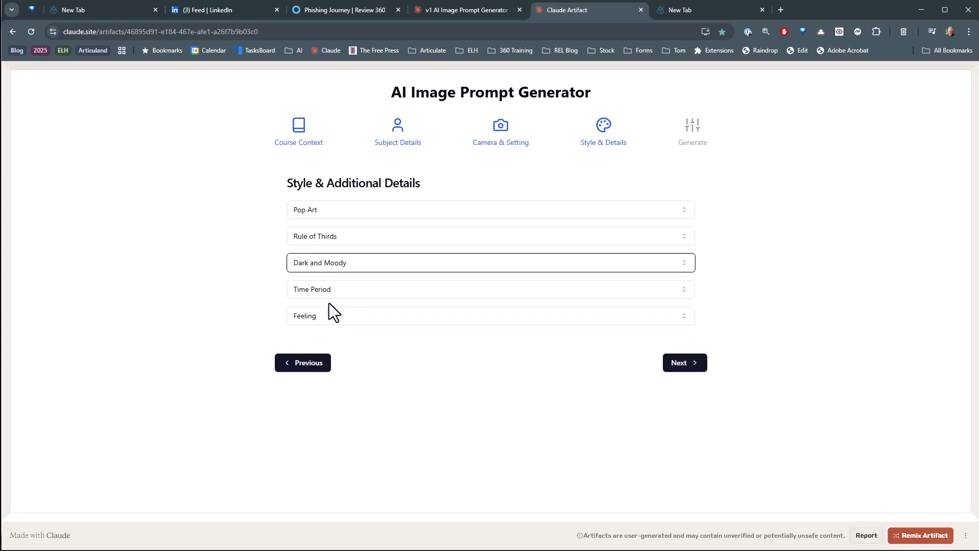
{"action": "left_click", "coordinate": [329, 290]}
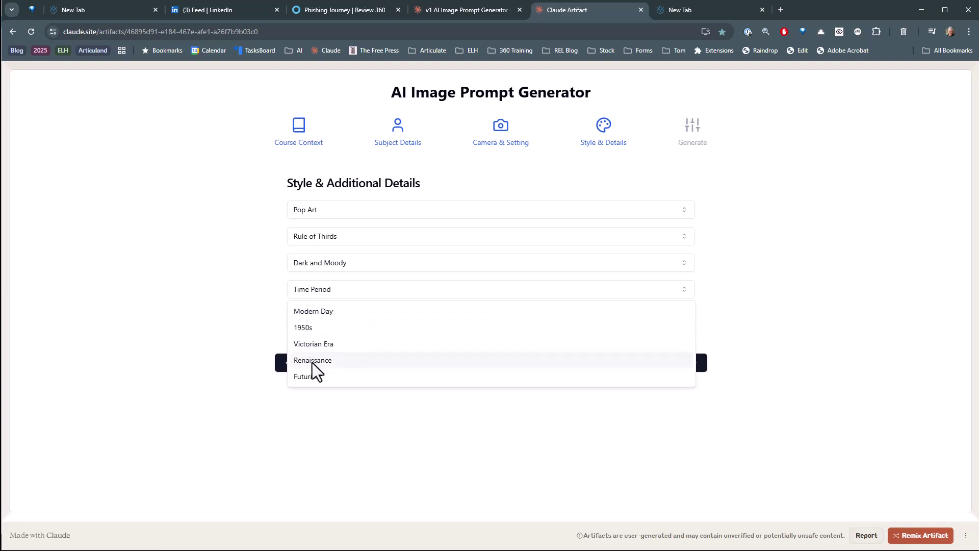
{"action": "left_click", "coordinate": [315, 309]}
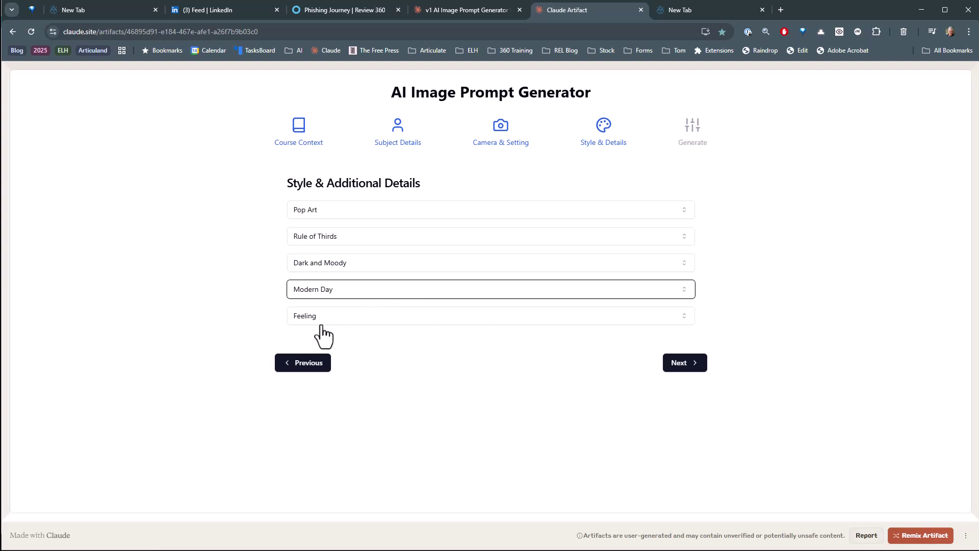
{"action": "left_click", "coordinate": [307, 317]}
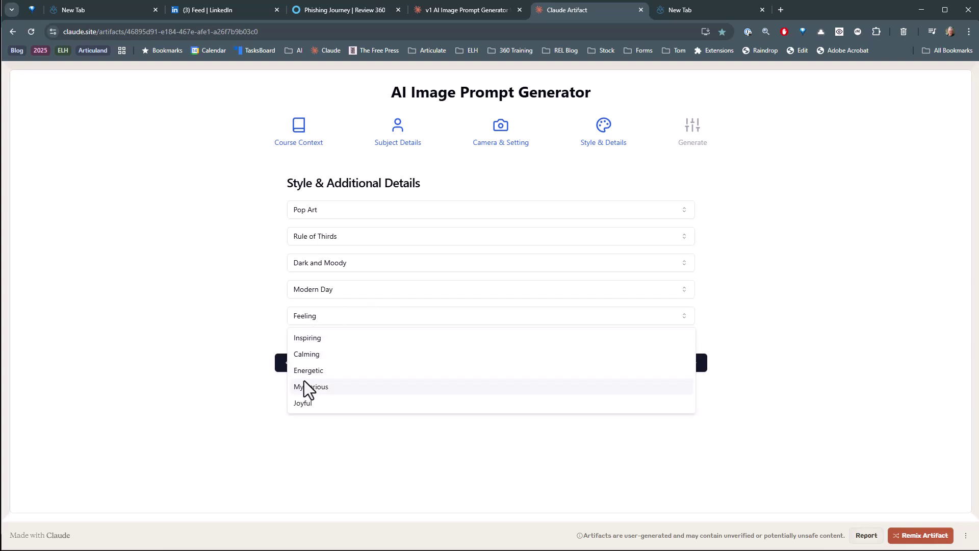
{"action": "left_click", "coordinate": [314, 371]}
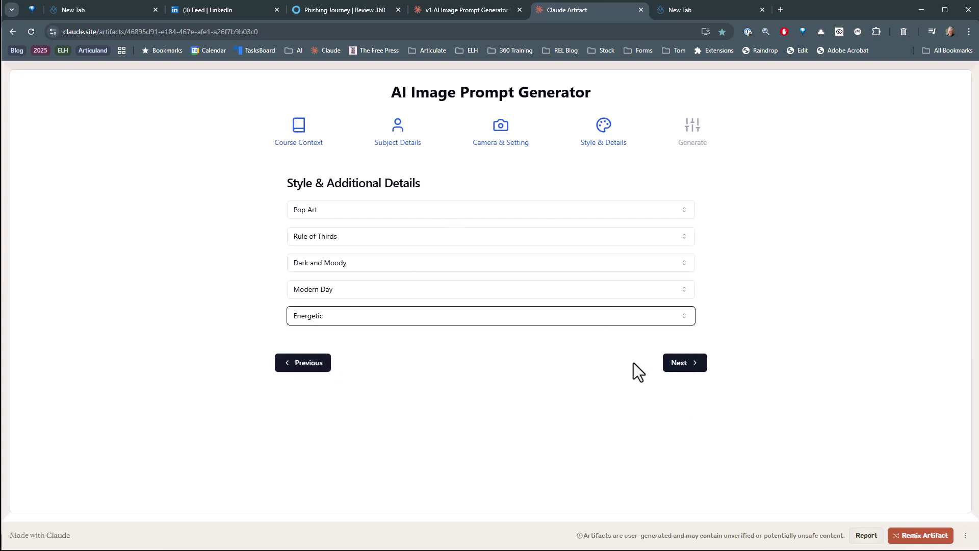
{"action": "left_click", "coordinate": [694, 364]}
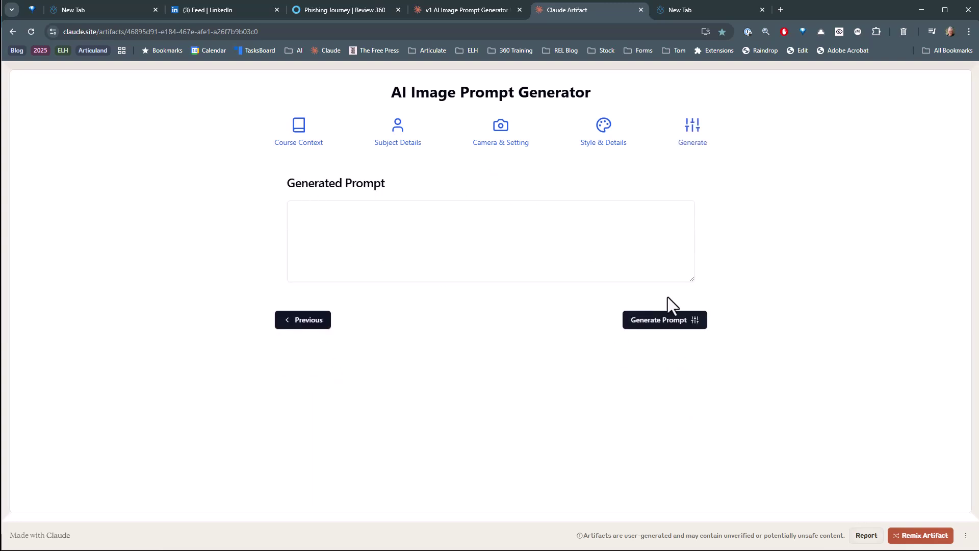
Generate the image prompt, select all its text, and switch to Articulate Storyline.
{"action": "left_click", "coordinate": [666, 322]}
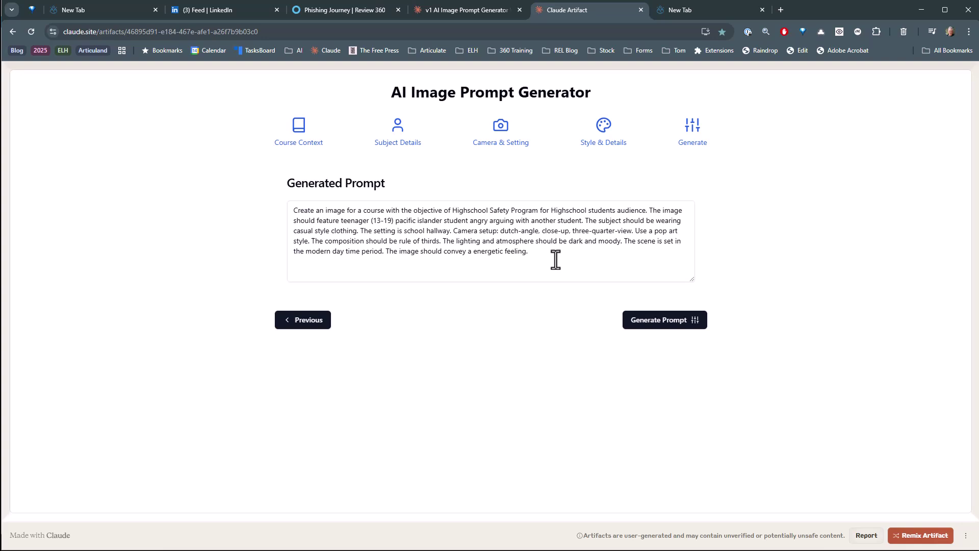
{"action": "left_click_drag", "start_coordinate": [555, 260], "coordinate": [289, 212]}
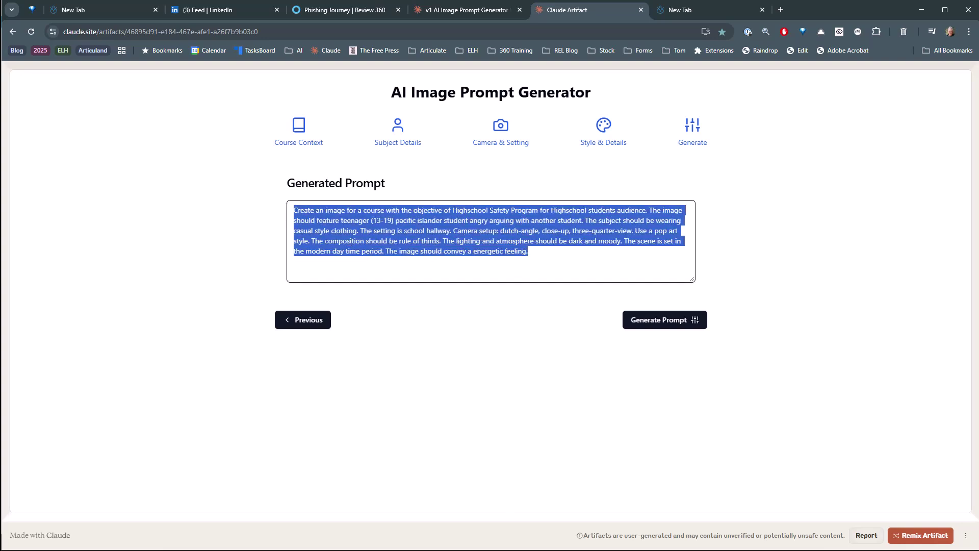
{"action": "key", "text": "alt+Tab"}
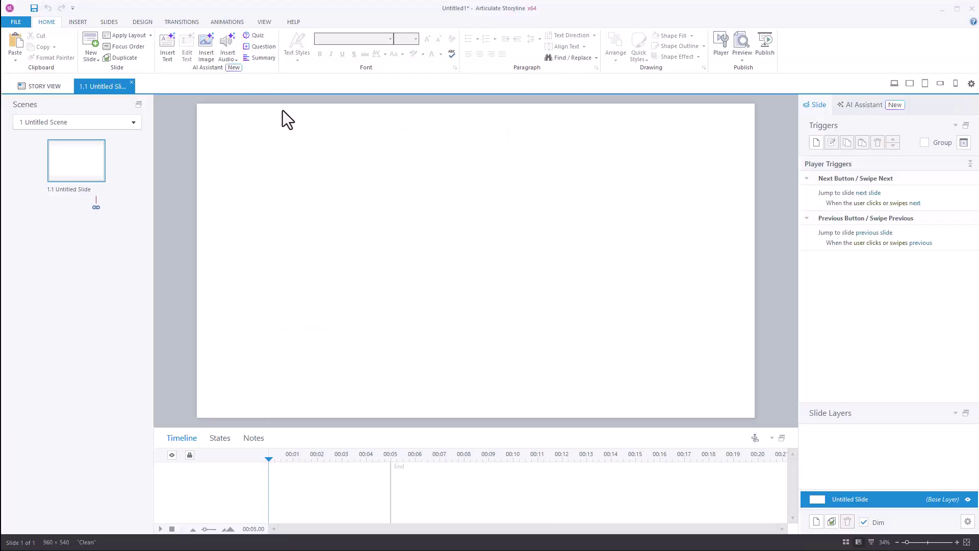
Paste the copied prompt into Storyline's AI image description and generate four image options.
{"action": "left_click", "coordinate": [206, 43]}
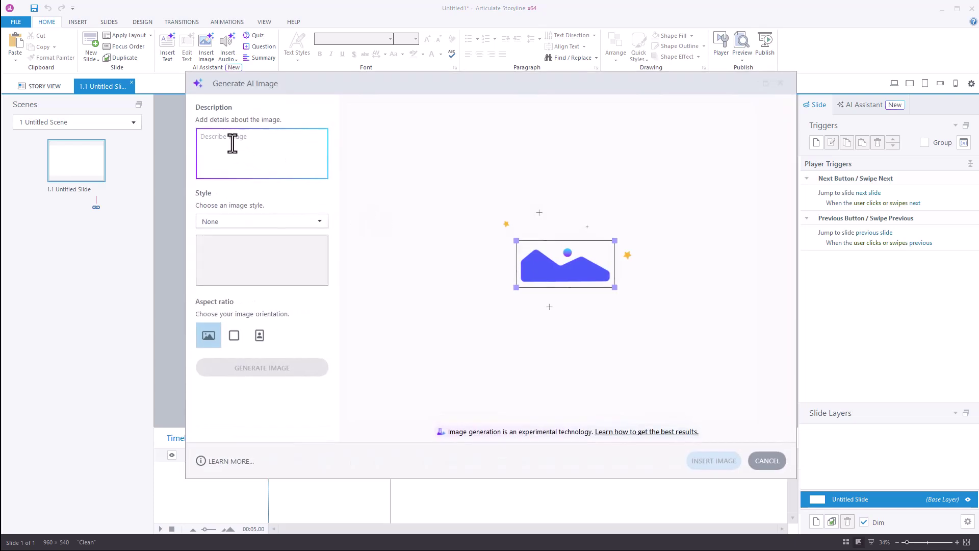
{"action": "key", "text": "ctrl+v"}
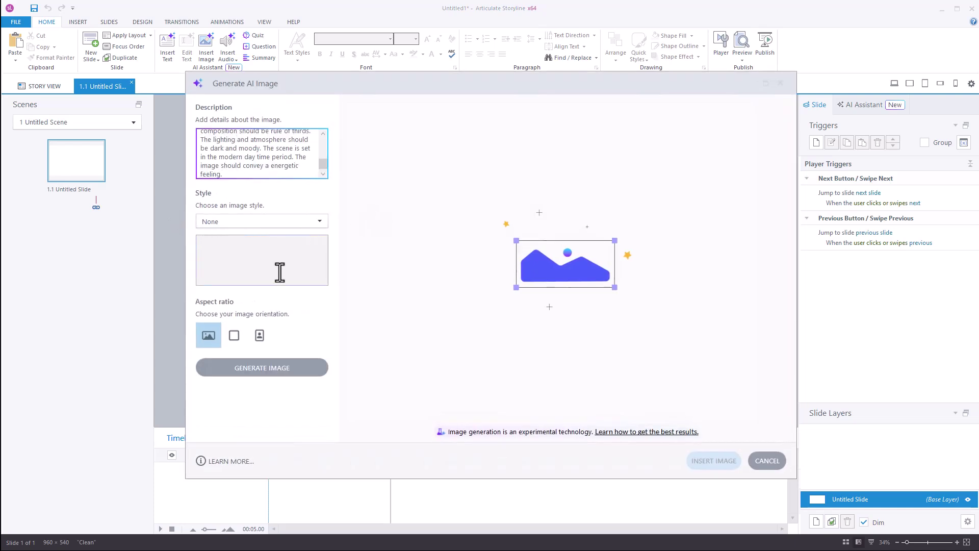
{"action": "left_click", "coordinate": [262, 367]}
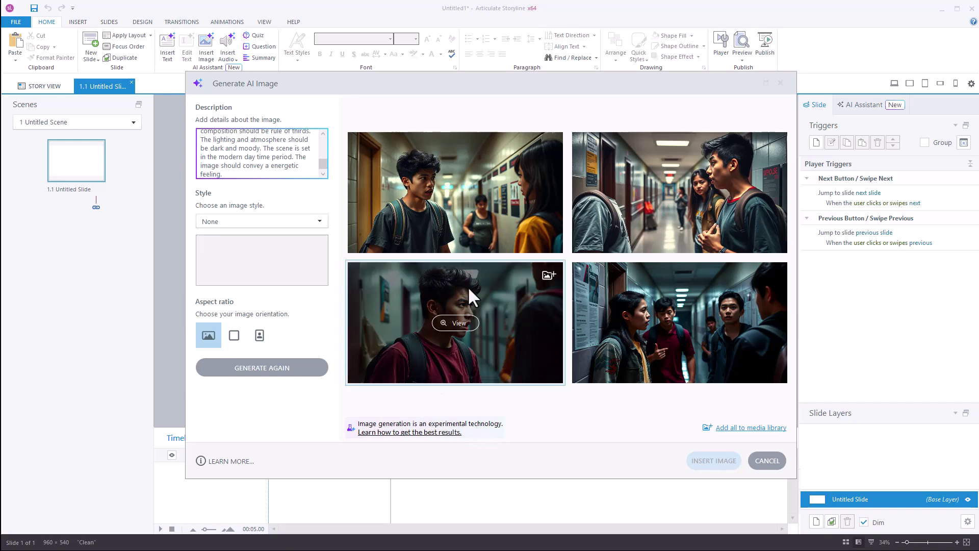
Preview generated images one through four at full size in the Generate AI Image dialog.
{"action": "left_click", "coordinate": [458, 199]}
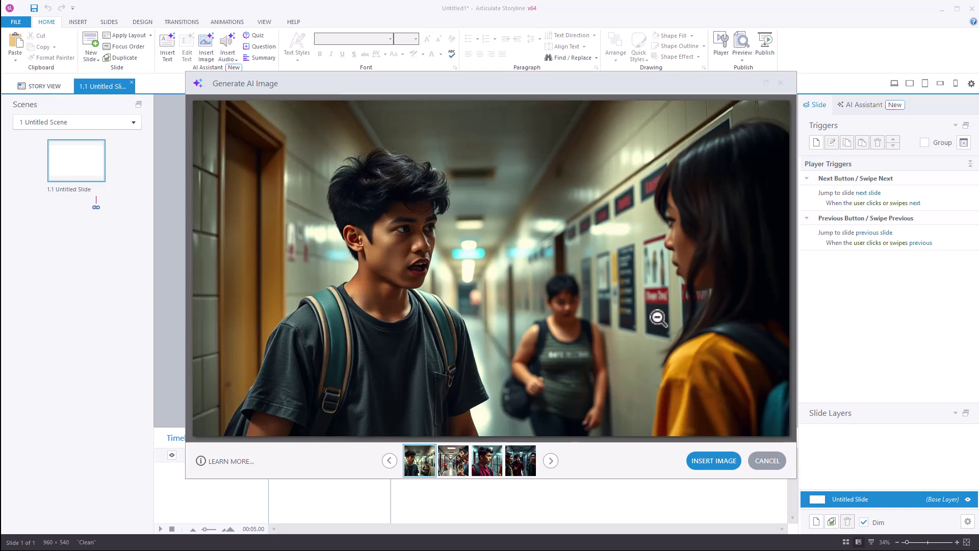
{"action": "left_click", "coordinate": [550, 462]}
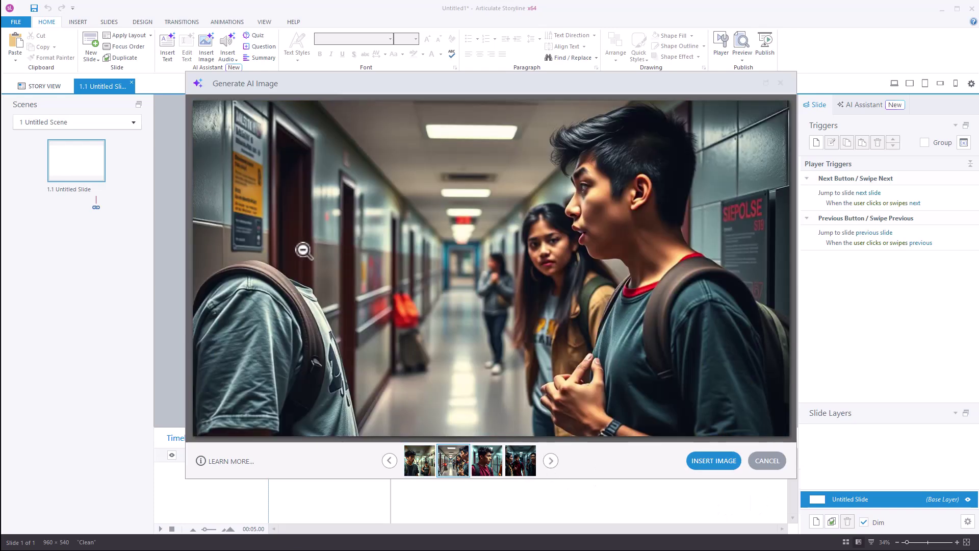
{"action": "left_click", "coordinate": [550, 461]}
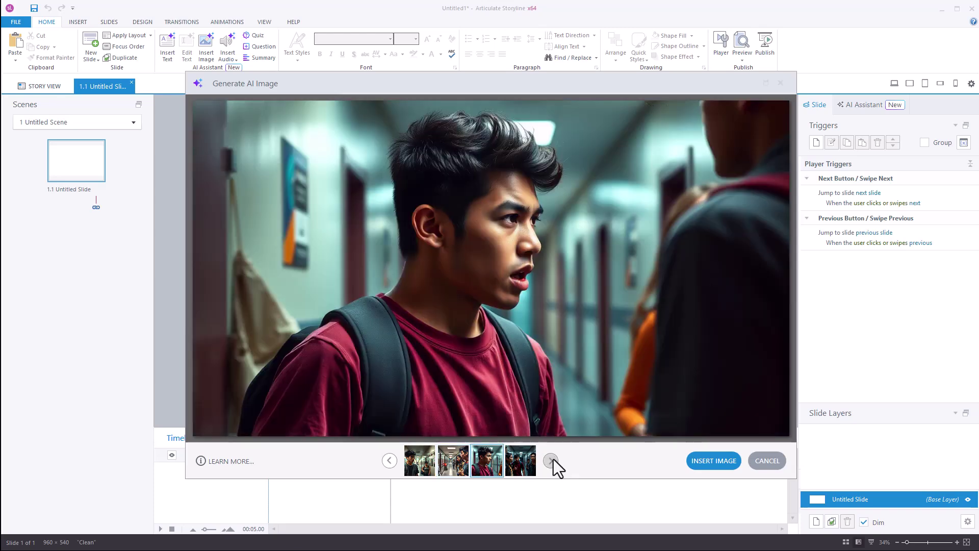
{"action": "left_click", "coordinate": [549, 462]}
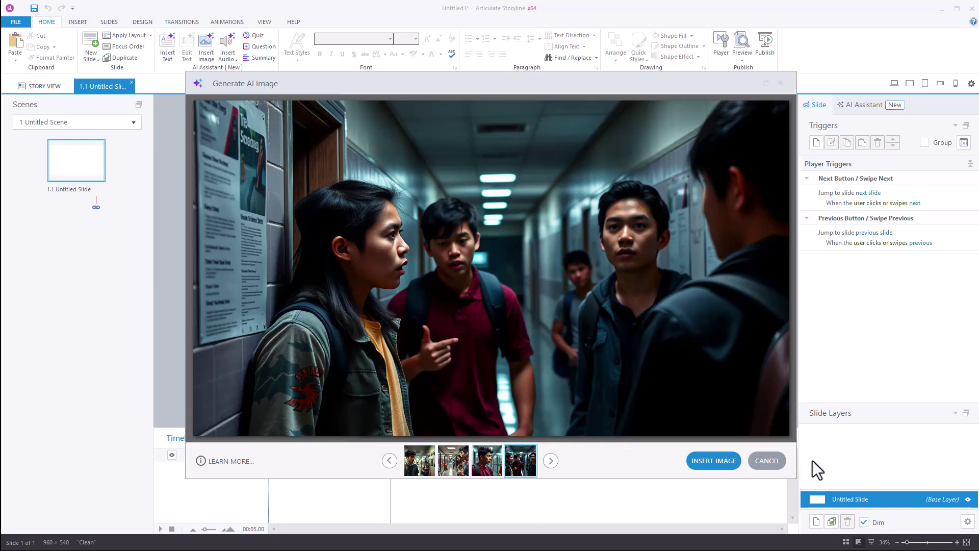
Cancel the generated images and paste the prompt again into a fresh AI image description.
{"action": "left_click", "coordinate": [767, 461]}
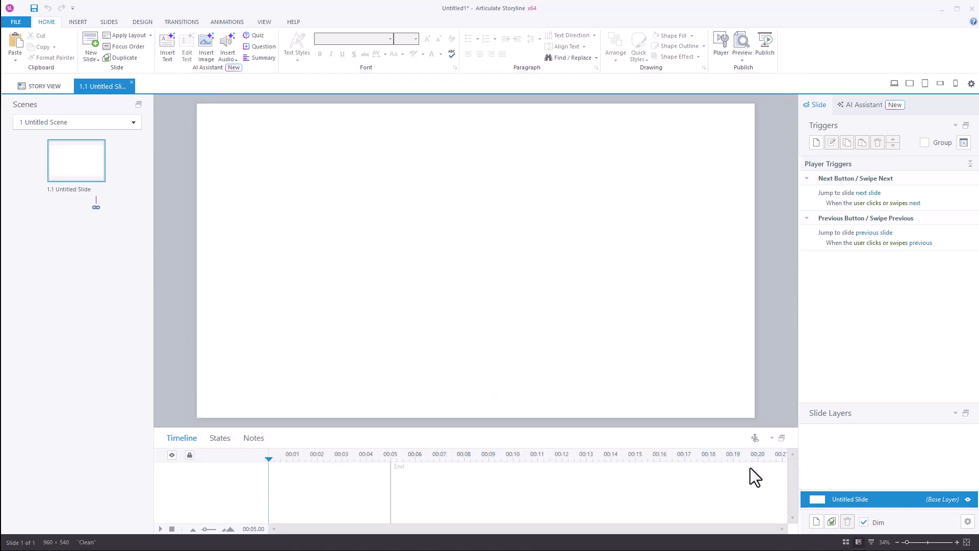
{"action": "left_click", "coordinate": [207, 45]}
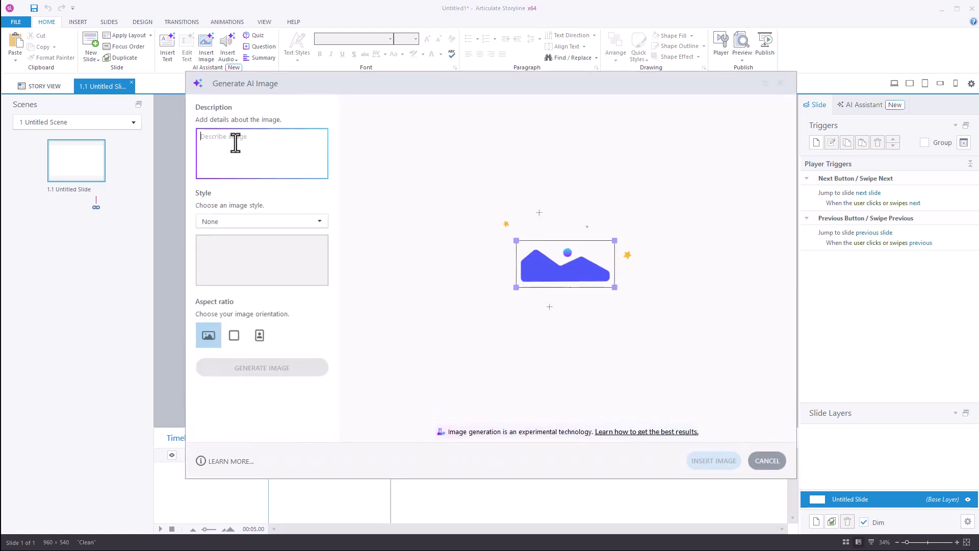
{"action": "key", "text": "ctrl+v"}
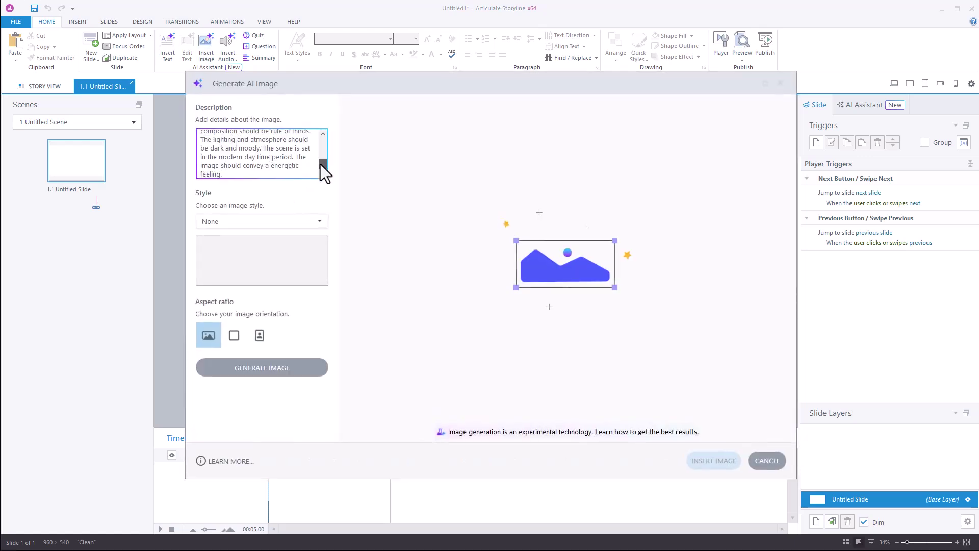
Replace 'pacific islander' with 'rural farm' in the student description.
{"action": "left_click_drag", "start_coordinate": [320, 165], "coordinate": [313, 138]}
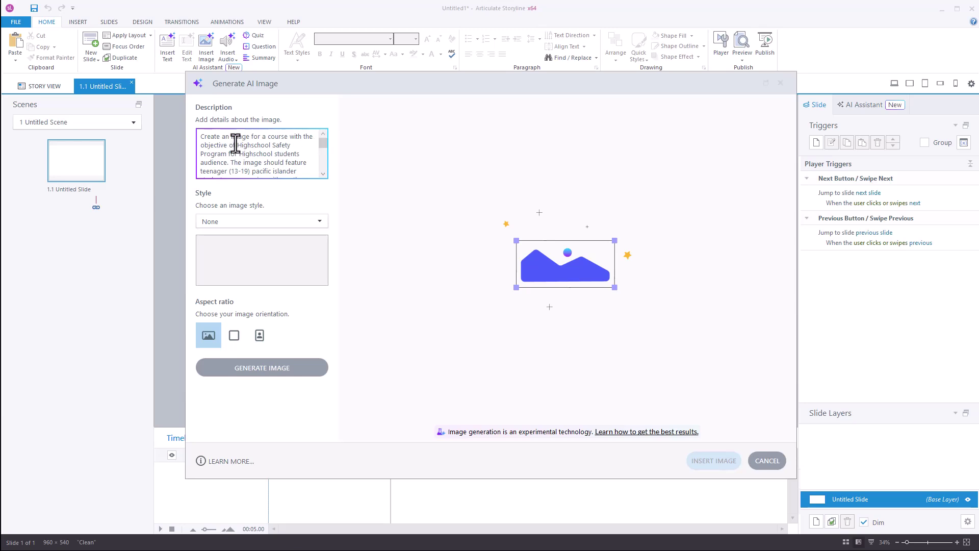
{"action": "left_click", "coordinate": [322, 175]}
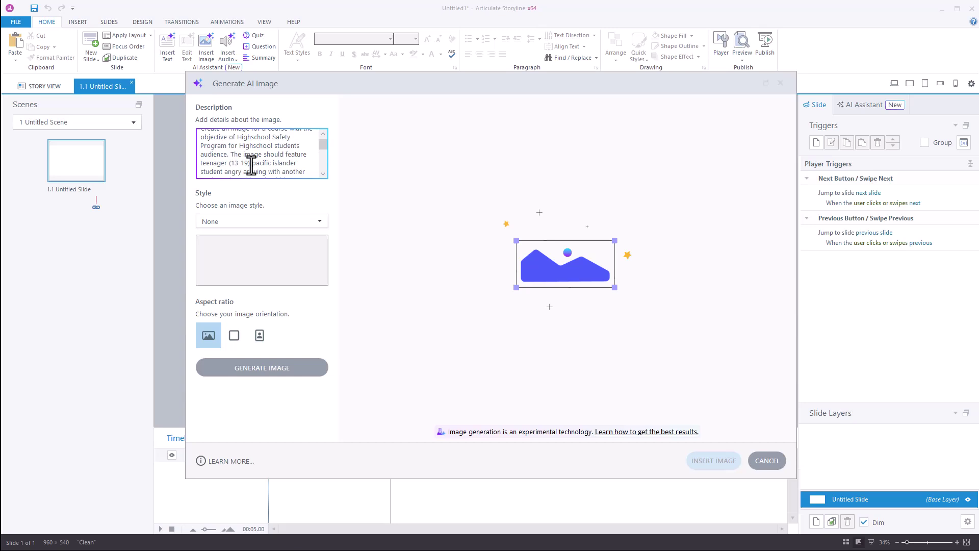
{"action": "left_click_drag", "start_coordinate": [252, 163], "coordinate": [295, 164]}
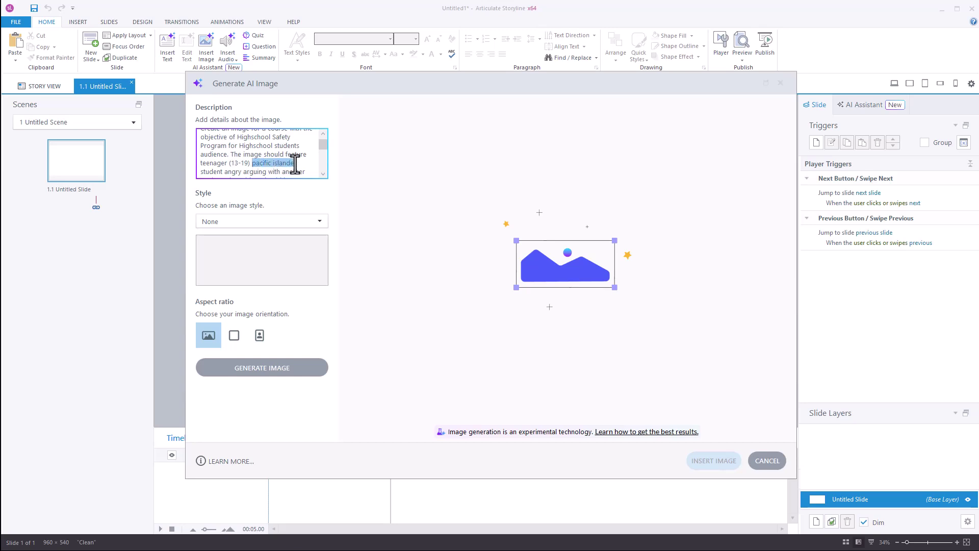
{"action": "type", "text": "rura"}
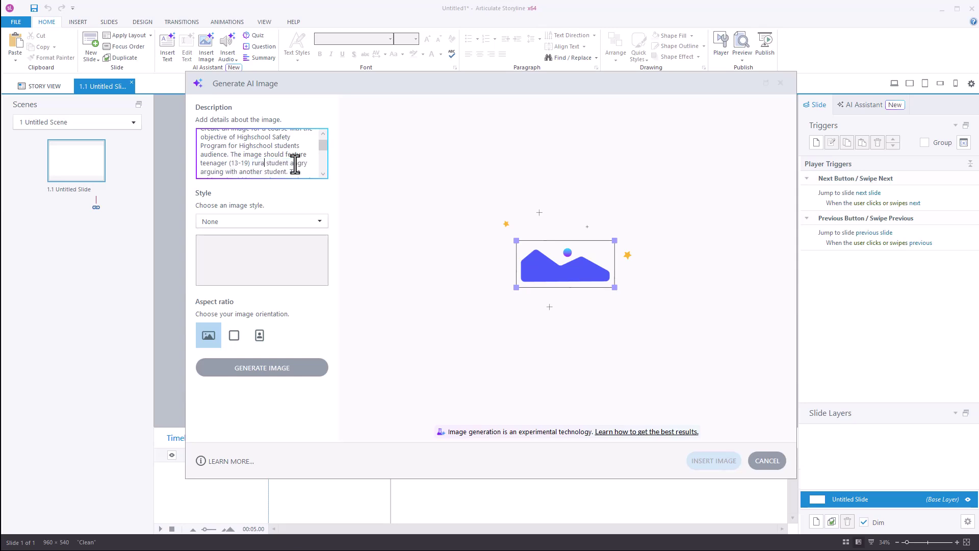
{"action": "type", "text": "l farm"}
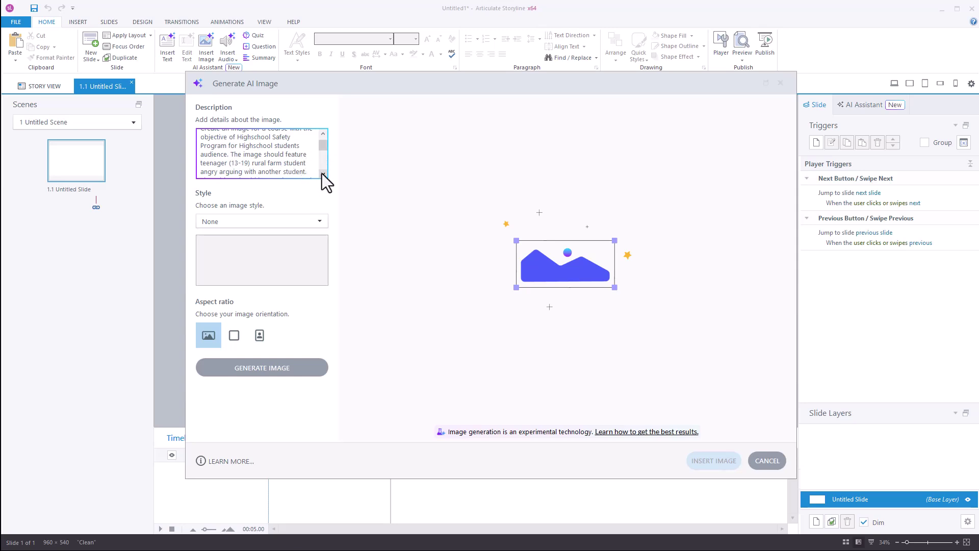
{"action": "left_click_drag", "start_coordinate": [324, 148], "coordinate": [323, 159]}
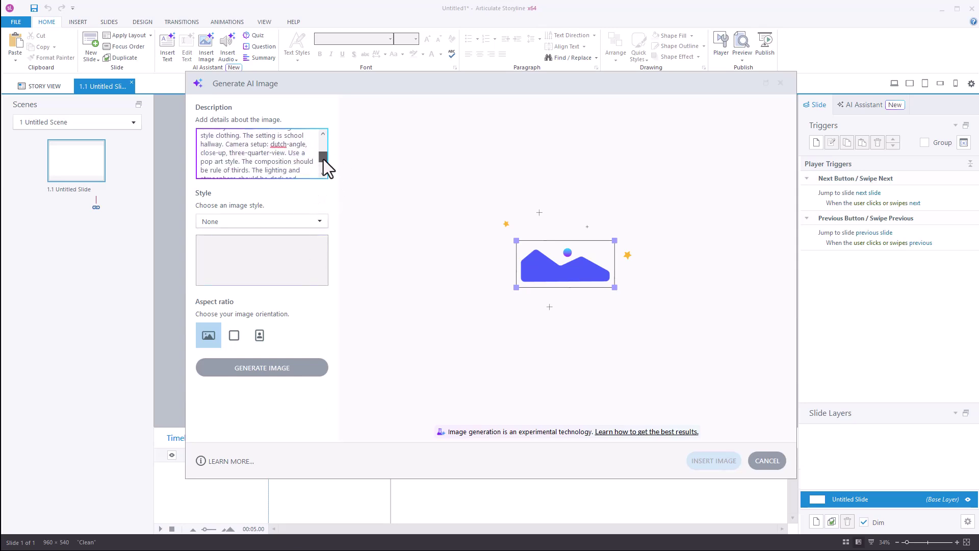
Generate four new hallway argument images from the rural farm description.
{"action": "left_click", "coordinate": [263, 369]}
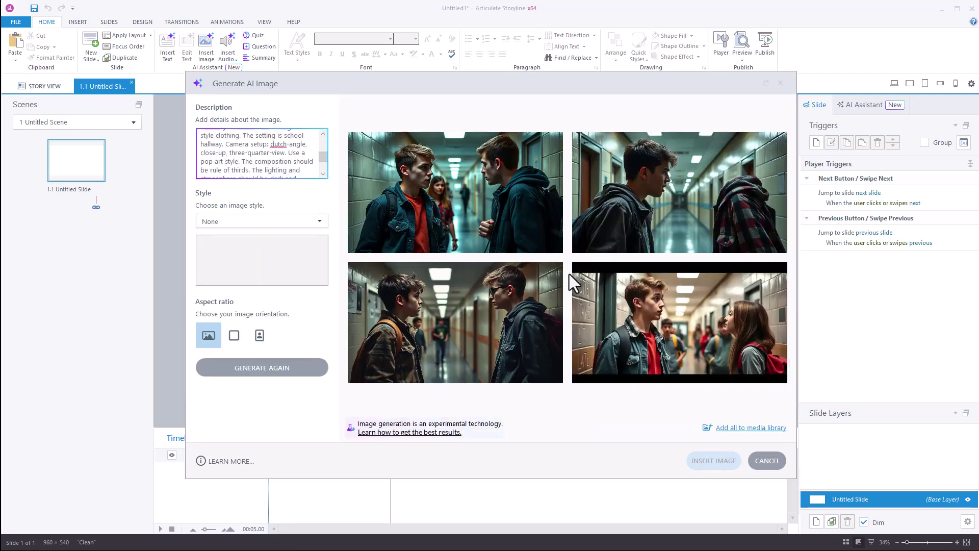
{"action": "mouse_move", "coordinate": [726, 205]}
Switch back to the Claude AI Image Prompt Generator showing the generated prompt.
{"action": "key", "text": "alt+Tab"}
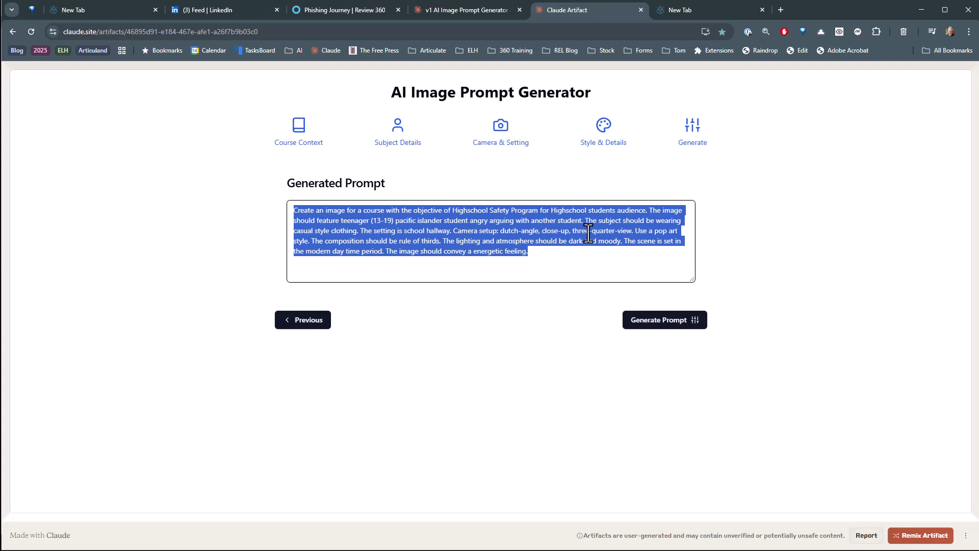